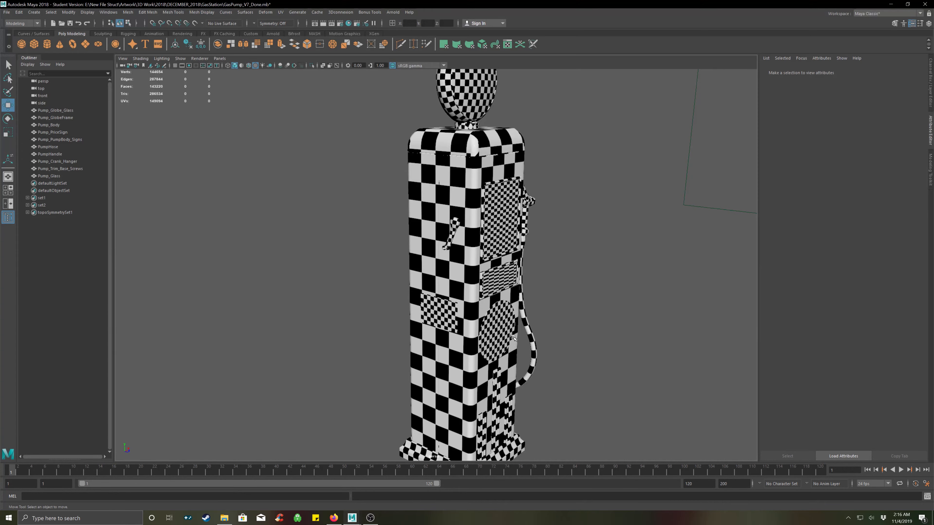
- Examine the checker pattern on the pump's front panels, side walls, hose and nozzle hanger for UV distortion
{"action": "middle_click_drag", "start_coordinate": [513, 337], "coordinate": [492, 273], "text": "alt"}
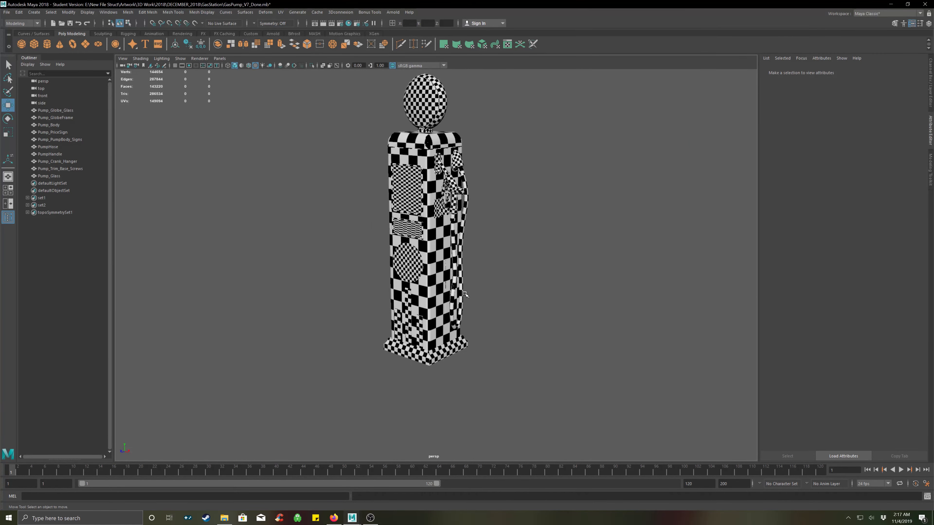
{"action": "scroll", "coordinate": [464, 294], "scroll_direction": "up", "scroll_amount": 10}
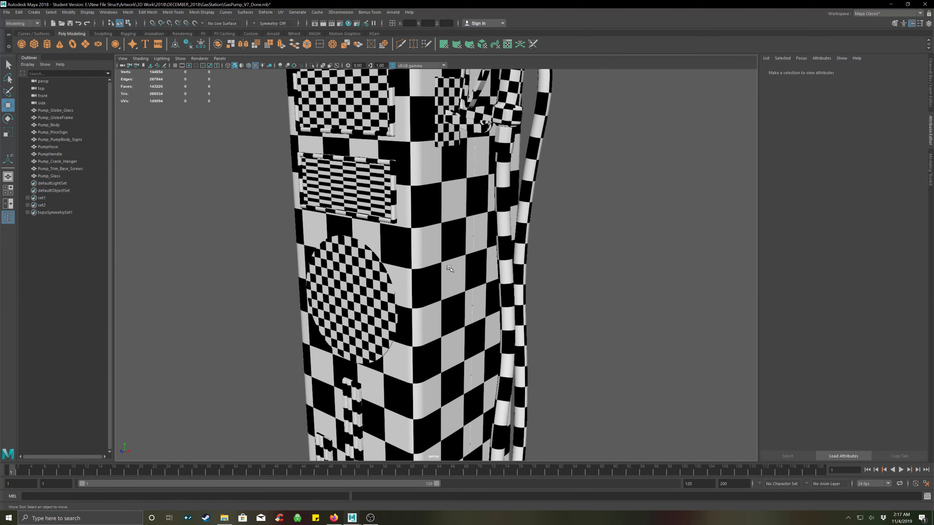
{"action": "left_click_drag", "start_coordinate": [450, 268], "coordinate": [499, 257], "text": "alt"}
{"action": "scroll", "coordinate": [498, 234], "scroll_direction": "down", "scroll_amount": 4}
{"action": "scroll", "coordinate": [499, 235], "scroll_direction": "up", "scroll_amount": 10}
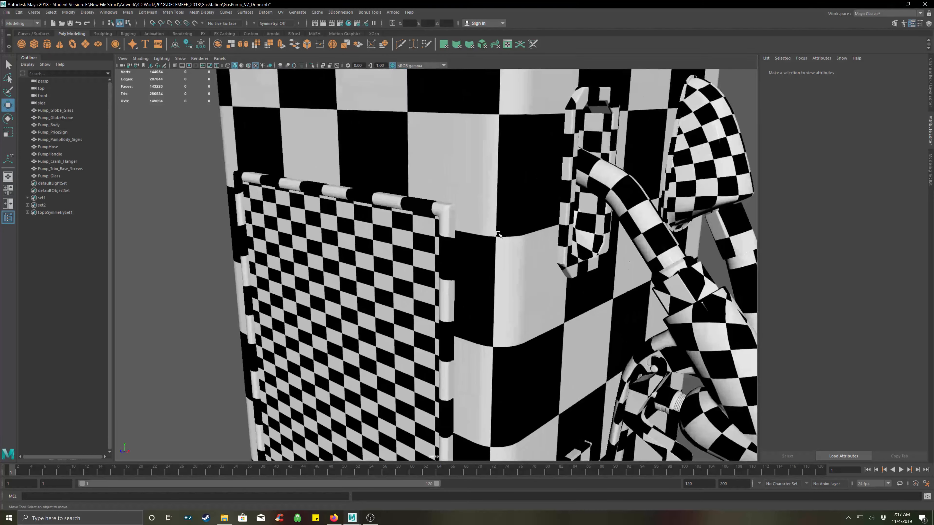
{"action": "middle_click_drag", "start_coordinate": [563, 224], "coordinate": [519, 302], "text": "alt"}
{"action": "left_click_drag", "start_coordinate": [519, 272], "coordinate": [484, 248], "text": "alt"}
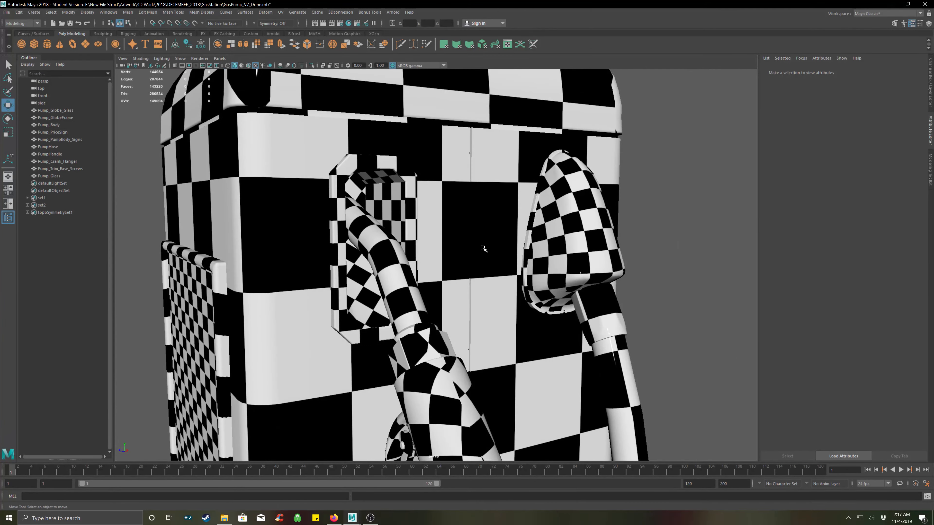
{"action": "left_click_drag", "start_coordinate": [423, 246], "coordinate": [451, 278], "text": "alt"}
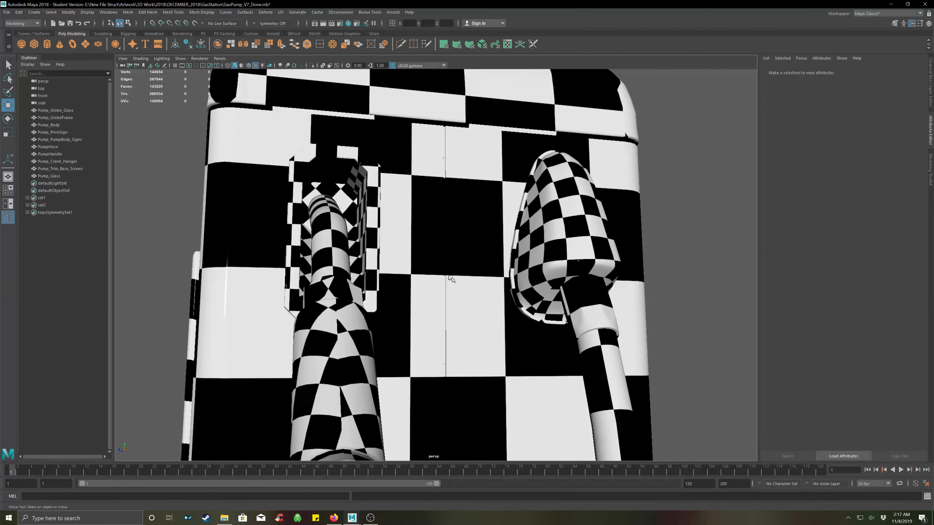
{"action": "left_click_drag", "start_coordinate": [405, 243], "coordinate": [471, 260], "text": "alt"}
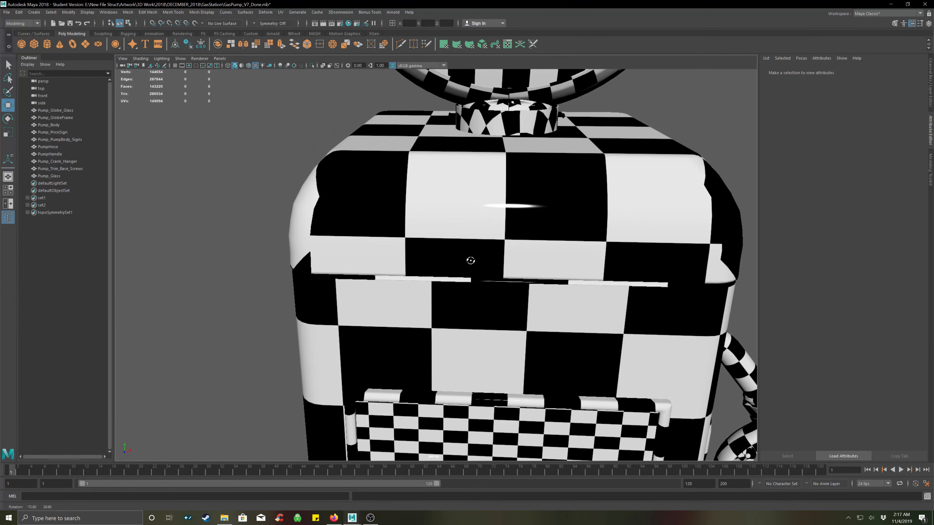
- Examine the checker pattern on the pump's top cap, globe and neck, and compare its scale across the whole model
{"action": "scroll", "coordinate": [488, 259], "scroll_direction": "up", "scroll_amount": 5}
{"action": "scroll", "coordinate": [489, 260], "scroll_direction": "down", "scroll_amount": 10}
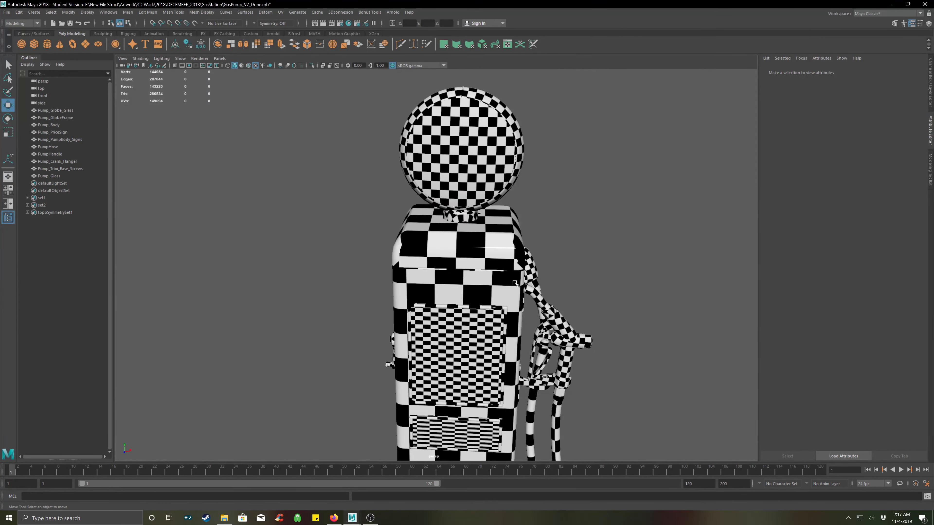
{"action": "left_click_drag", "start_coordinate": [527, 311], "coordinate": [438, 235], "text": "alt"}
{"action": "scroll", "coordinate": [436, 229], "scroll_direction": "down", "scroll_amount": 3}
{"action": "scroll", "coordinate": [435, 229], "scroll_direction": "up", "scroll_amount": 8}
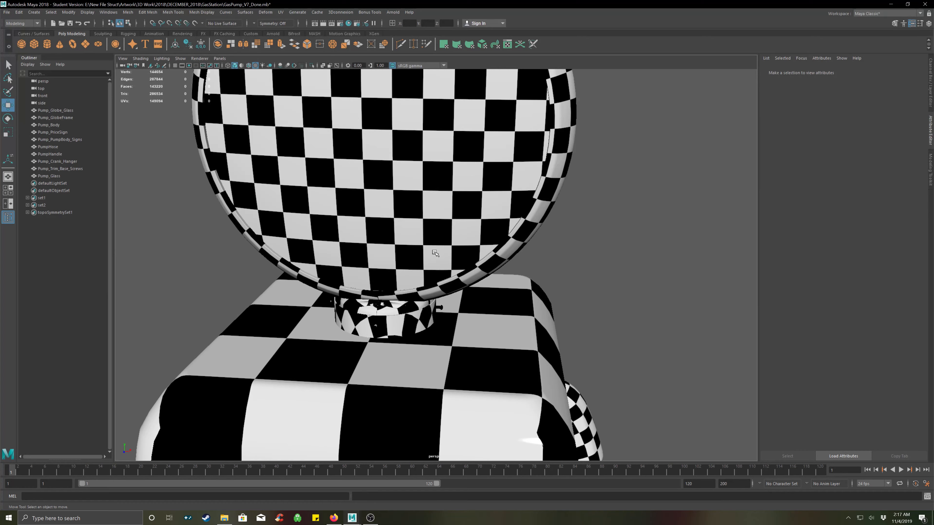
{"action": "left_click_drag", "start_coordinate": [426, 234], "coordinate": [455, 282], "text": "alt"}
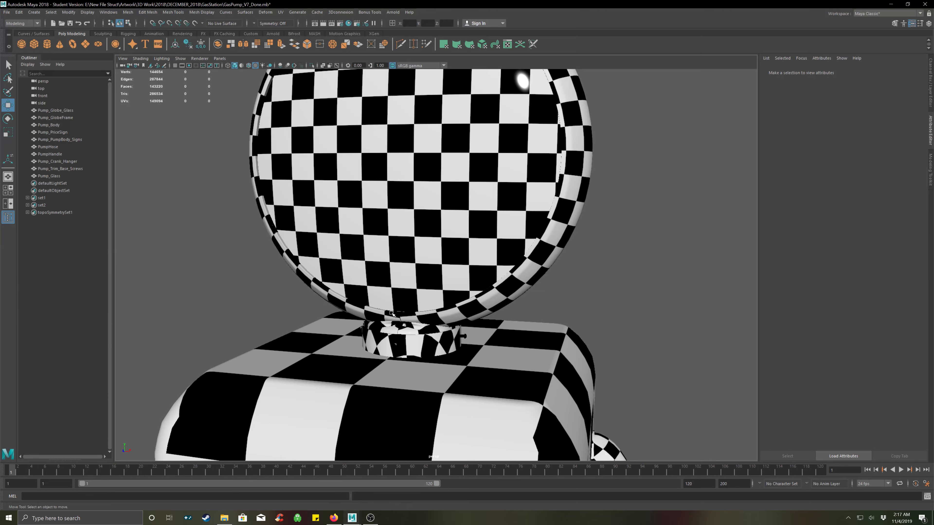
{"action": "scroll", "coordinate": [454, 288], "scroll_direction": "down", "scroll_amount": 10}
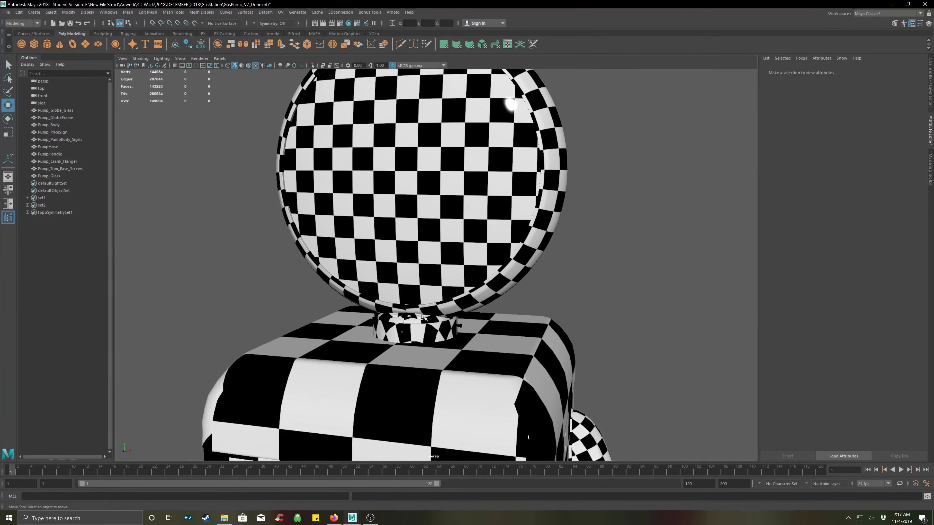
{"action": "middle_click_drag", "start_coordinate": [466, 319], "coordinate": [419, 218], "text": "alt"}
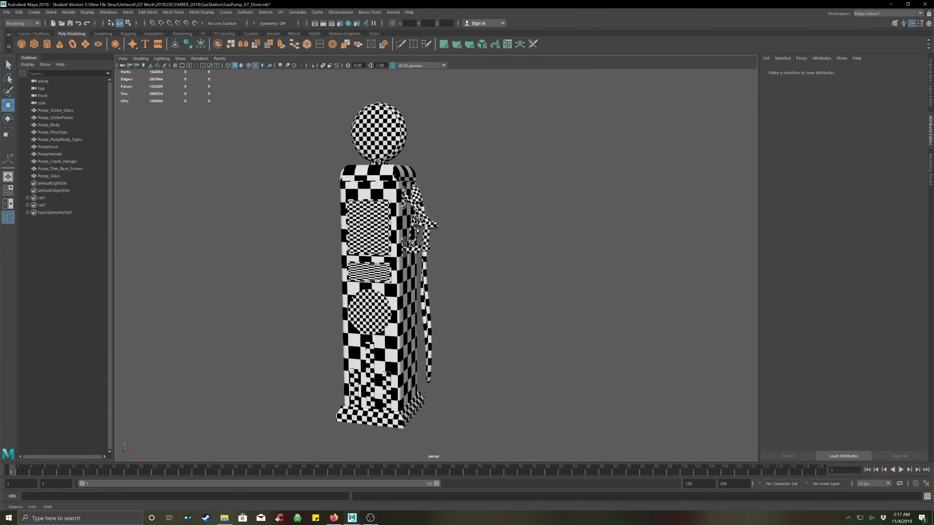
{"action": "left_click_drag", "start_coordinate": [416, 253], "coordinate": [399, 278], "text": "alt"}
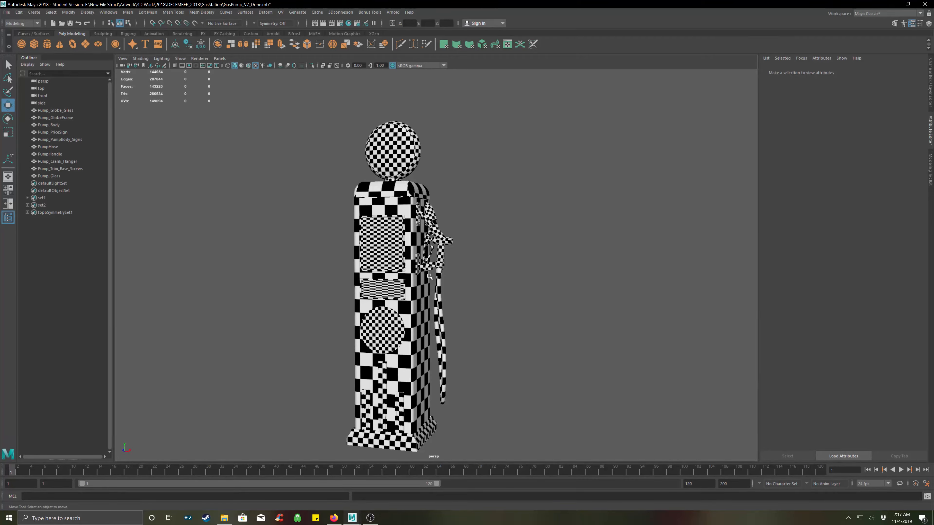
{"action": "mouse_move", "coordinate": [477, 270]}
{"action": "left_mouse_down", "text": "alt"}
{"action": "mouse_move", "coordinate": [333, 261]}
{"action": "mouse_move", "coordinate": [399, 270]}
{"action": "mouse_move", "coordinate": [472, 265]}
{"action": "left_mouse_up", "text": "alt"}
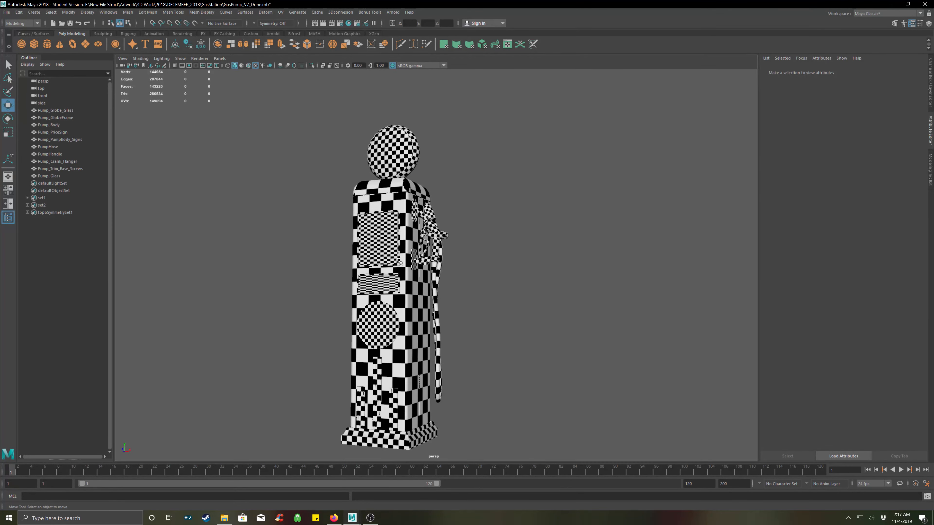
- Select the Pump_Glass pane on the pump's front and open its UVs in the UV Editor
{"action": "scroll", "coordinate": [392, 260], "scroll_direction": "down", "scroll_amount": 2}
{"action": "scroll", "coordinate": [392, 260], "scroll_direction": "up", "scroll_amount": 6}
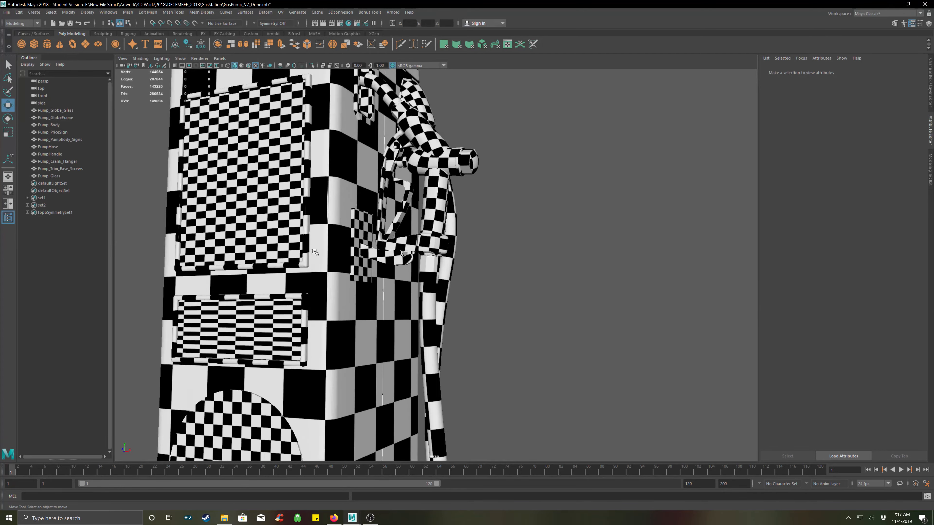
{"action": "scroll", "coordinate": [293, 246], "scroll_direction": "down", "scroll_amount": 4}
{"action": "middle_click_drag", "start_coordinate": [453, 266], "coordinate": [481, 326], "text": "alt"}
{"action": "left_click_drag", "start_coordinate": [408, 273], "coordinate": [428, 275], "text": "alt"}
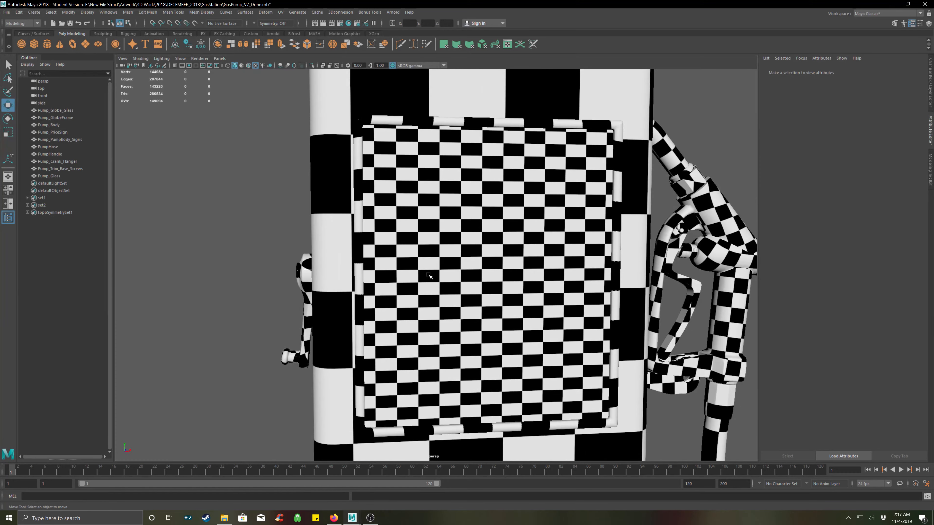
{"action": "left_click", "coordinate": [461, 244]}
{"action": "right_click_drag", "start_coordinate": [471, 277], "coordinate": [485, 272]}
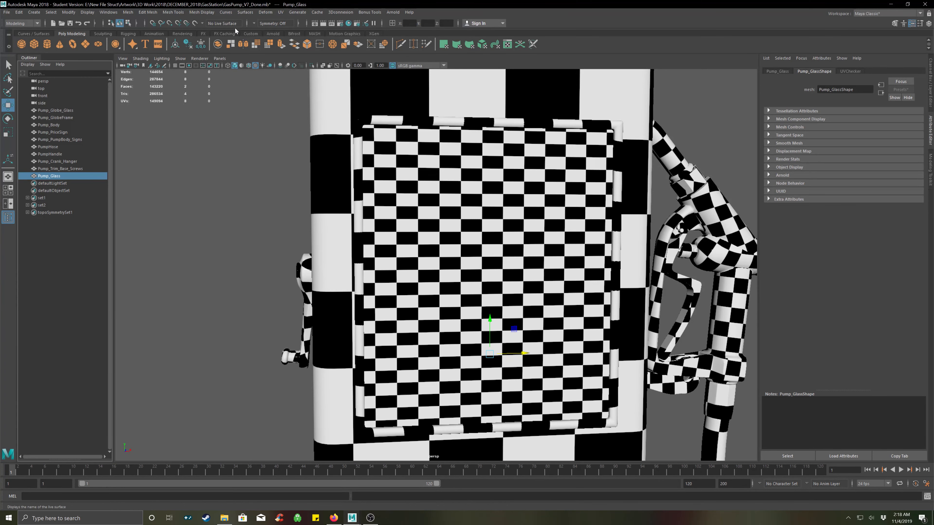
{"action": "left_click", "coordinate": [280, 13]}
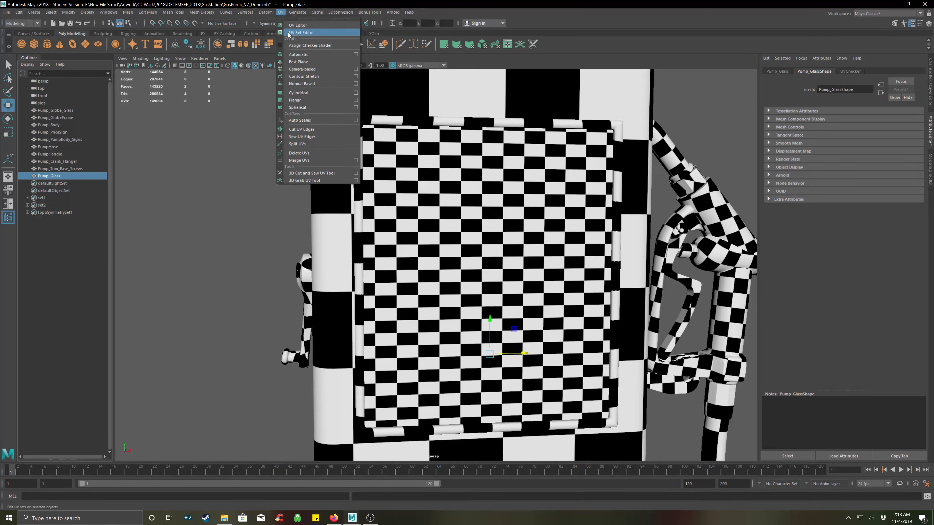
{"action": "left_click", "coordinate": [294, 32]}
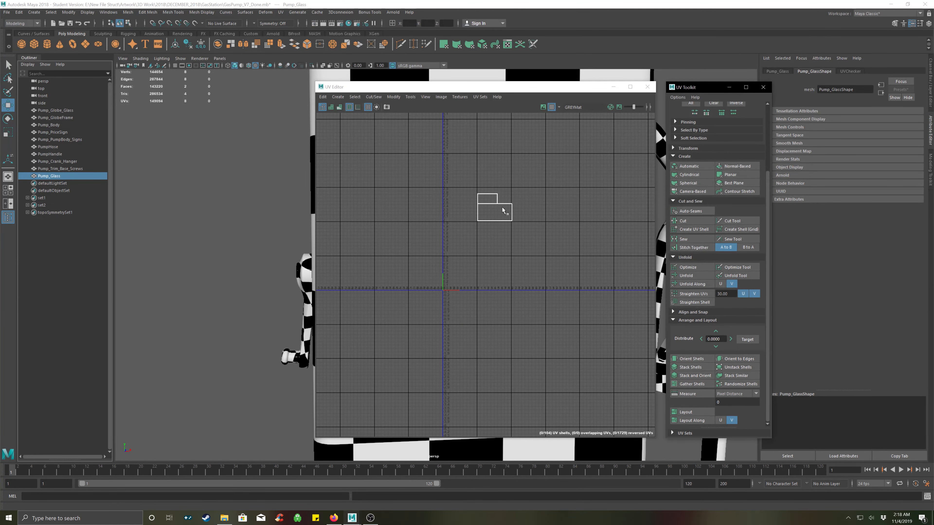
- Select both UV shells of Pump_Glass, unfold them and lay them out within the UV tile
{"action": "scroll", "coordinate": [521, 189], "scroll_direction": "up", "scroll_amount": 3}
{"action": "right_click_drag", "start_coordinate": [497, 187], "coordinate": [531, 189]}
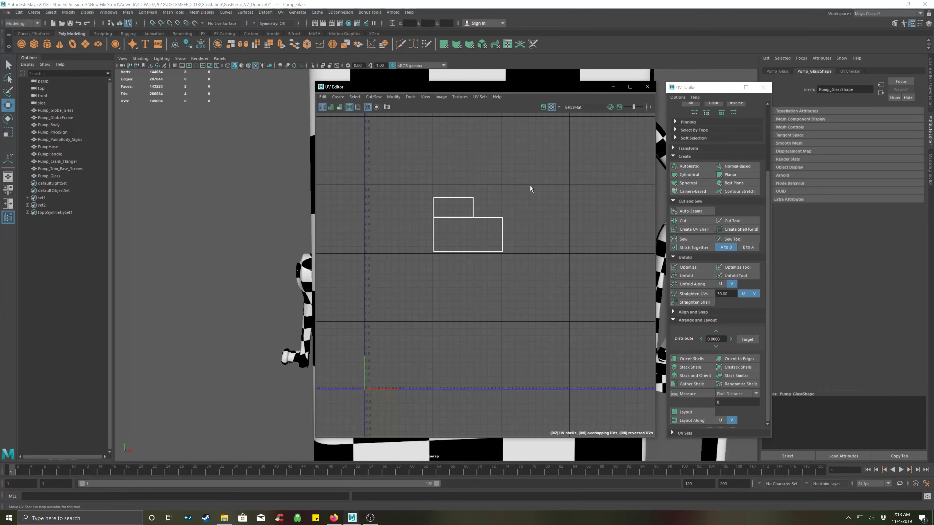
{"action": "left_click_drag", "start_coordinate": [531, 189], "coordinate": [423, 283]}
{"action": "scroll", "coordinate": [486, 250], "scroll_direction": "down", "scroll_amount": 4}
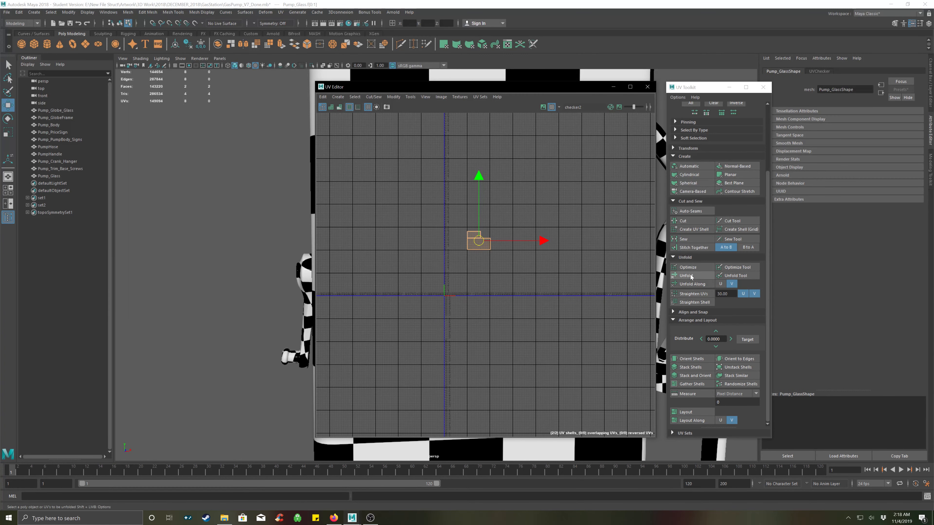
{"action": "left_click", "coordinate": [686, 276]}
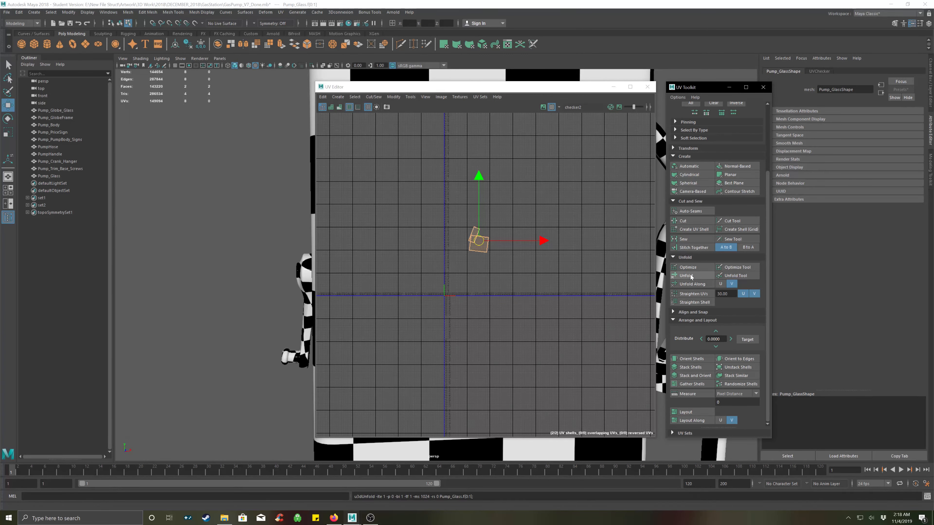
{"action": "left_click", "coordinate": [686, 412]}
{"action": "left_click", "coordinate": [528, 292]}
{"action": "scroll", "coordinate": [450, 305], "scroll_direction": "up", "scroll_amount": 8}
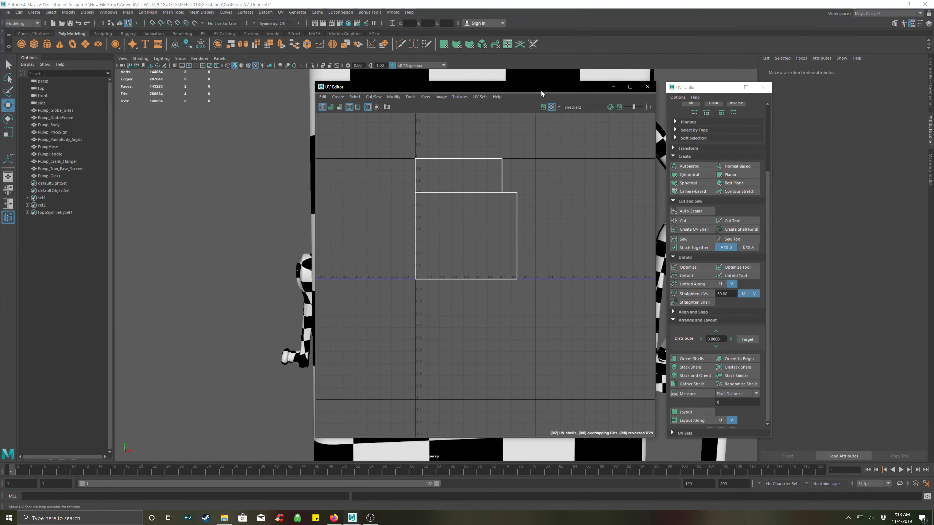
- Move the UV Editor window away from the pump's front panel and return the glass to object mode, deselected
{"action": "left_click_drag", "start_coordinate": [636, 87], "coordinate": [818, 125]}
{"action": "left_click", "coordinate": [238, 166]}
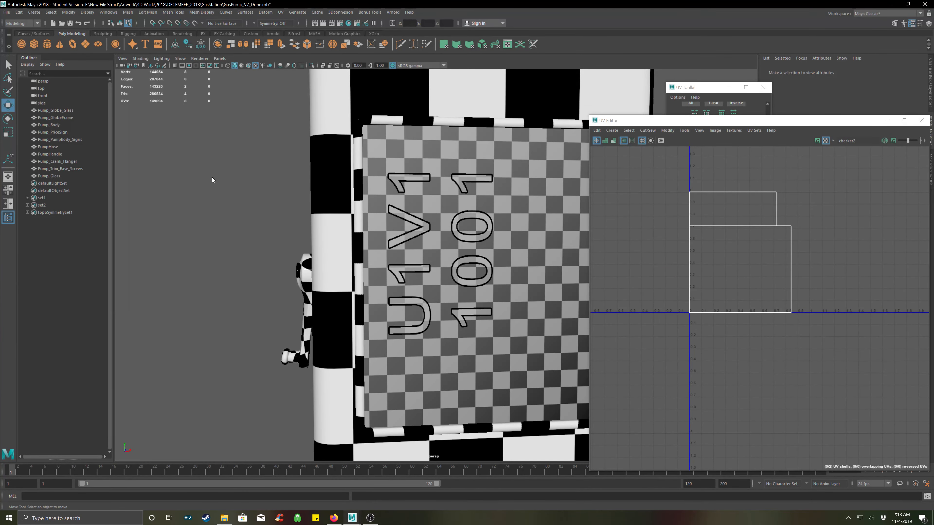
{"action": "right_click_drag", "start_coordinate": [212, 177], "coordinate": [235, 171]}
{"action": "left_click", "coordinate": [234, 171]}
- Hide the Pump_Glass object to expose the sign panels behind it, and clear the selection
{"action": "left_click_drag", "start_coordinate": [243, 192], "coordinate": [353, 214], "text": "alt"}
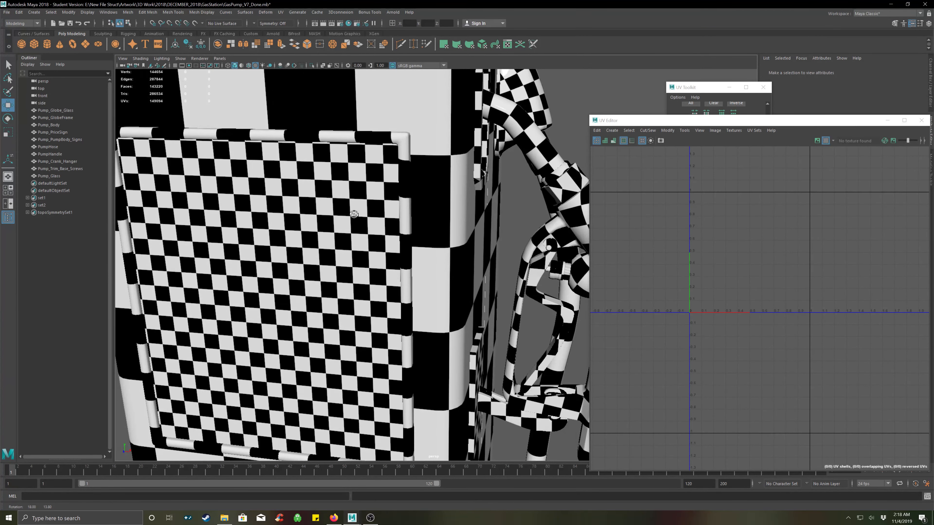
{"action": "scroll", "coordinate": [354, 215], "scroll_direction": "down", "scroll_amount": 6}
{"action": "left_click_drag", "start_coordinate": [434, 296], "coordinate": [317, 232], "text": "alt"}
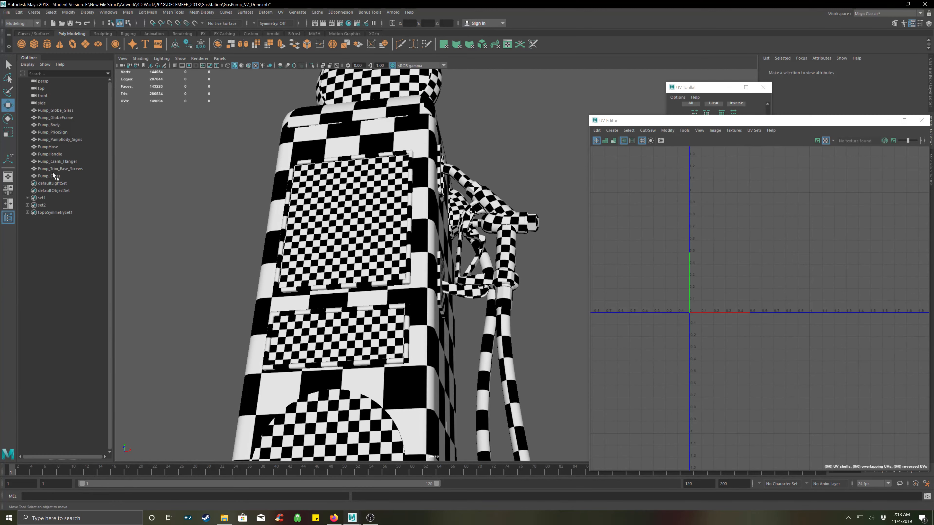
{"action": "left_click", "coordinate": [52, 176]}
{"action": "key", "text": "h"}
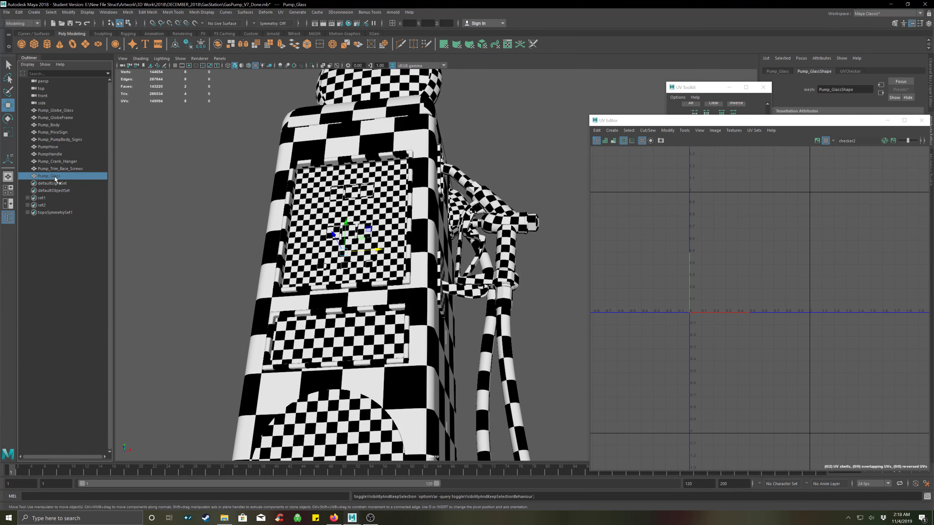
{"action": "left_click", "coordinate": [190, 202]}
- Examine the checker pattern on the sign panels behind the hidden glass, the raised details, and the surrounding pump body
{"action": "left_click_drag", "start_coordinate": [319, 221], "coordinate": [294, 217], "text": "alt"}
{"action": "scroll", "coordinate": [276, 204], "scroll_direction": "up", "scroll_amount": 5}
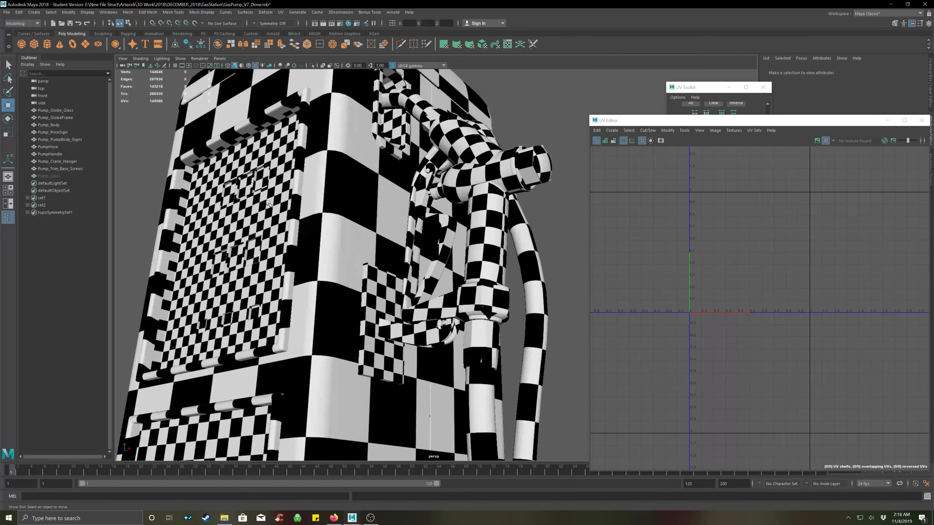
{"action": "left_click_drag", "start_coordinate": [217, 205], "coordinate": [363, 272], "text": "alt"}
{"action": "scroll", "coordinate": [290, 261], "scroll_direction": "up", "scroll_amount": 5}
{"action": "scroll", "coordinate": [294, 260], "scroll_direction": "down", "scroll_amount": 12}
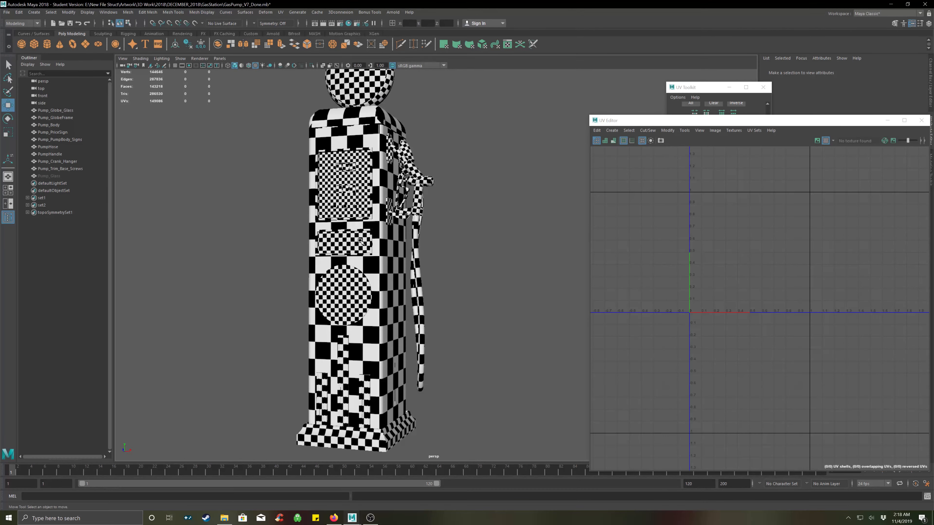
{"action": "middle_click_drag", "start_coordinate": [360, 246], "coordinate": [360, 285], "text": "alt"}
{"action": "scroll", "coordinate": [361, 285], "scroll_direction": "down", "scroll_amount": 3}
{"action": "scroll", "coordinate": [299, 226], "scroll_direction": "up", "scroll_amount": 10}
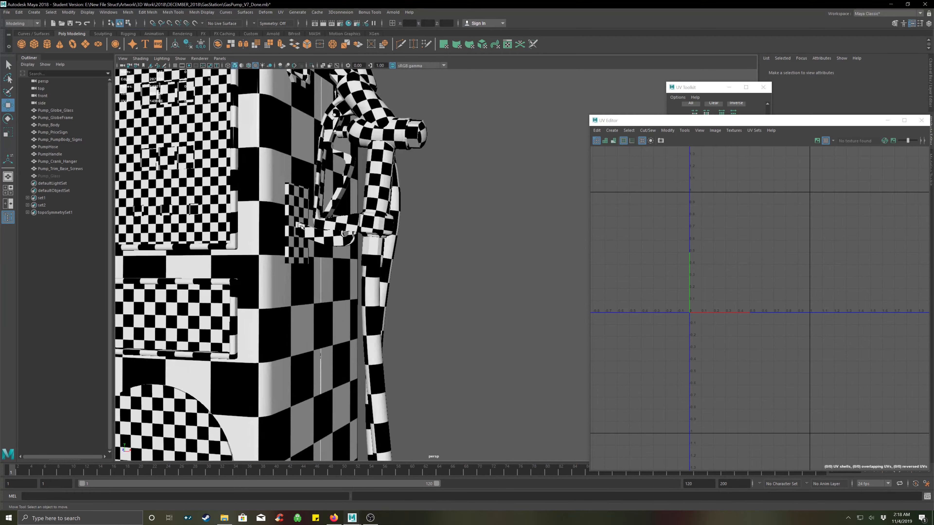
{"action": "scroll", "coordinate": [300, 226], "scroll_direction": "up", "scroll_amount": 12}
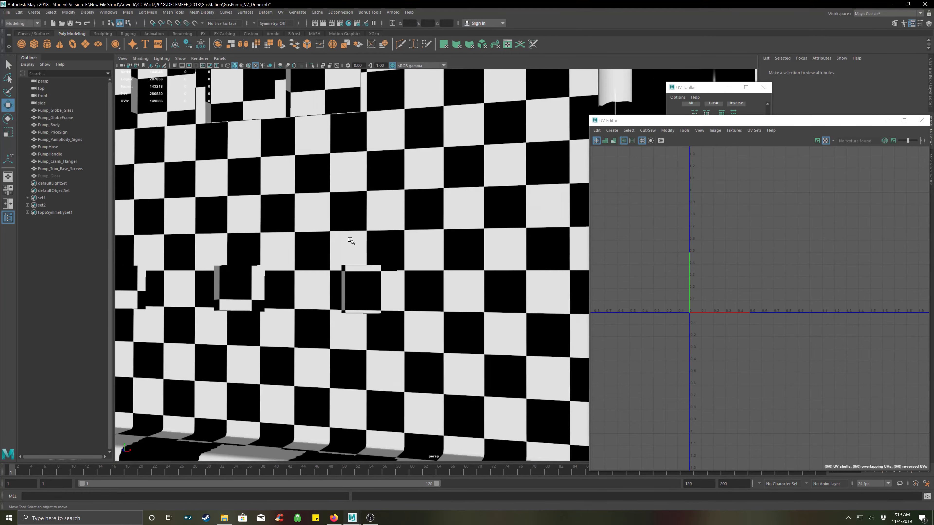
{"action": "scroll", "coordinate": [351, 241], "scroll_direction": "down", "scroll_amount": 10}
{"action": "scroll", "coordinate": [383, 253], "scroll_direction": "up", "scroll_amount": 3}
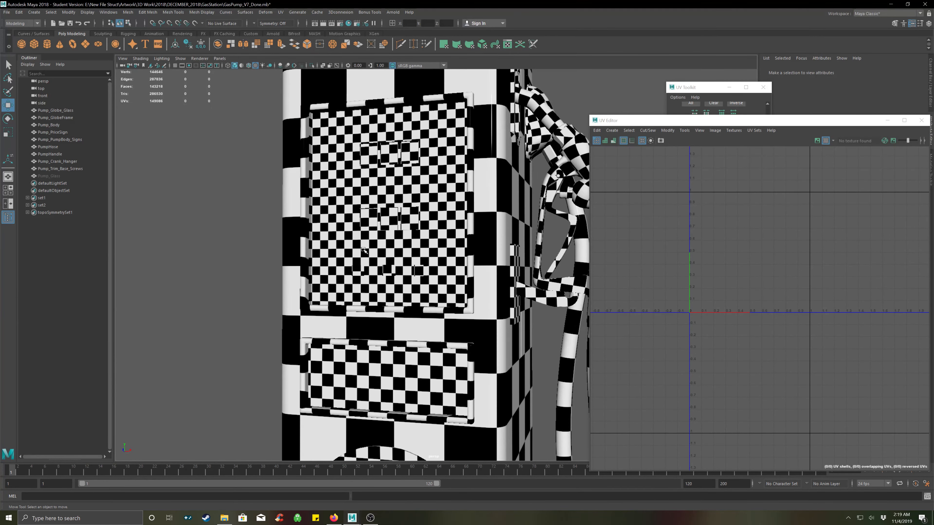
{"action": "scroll", "coordinate": [391, 256], "scroll_direction": "down", "scroll_amount": 5}
{"action": "left_click_drag", "start_coordinate": [390, 255], "coordinate": [342, 234], "text": "alt"}
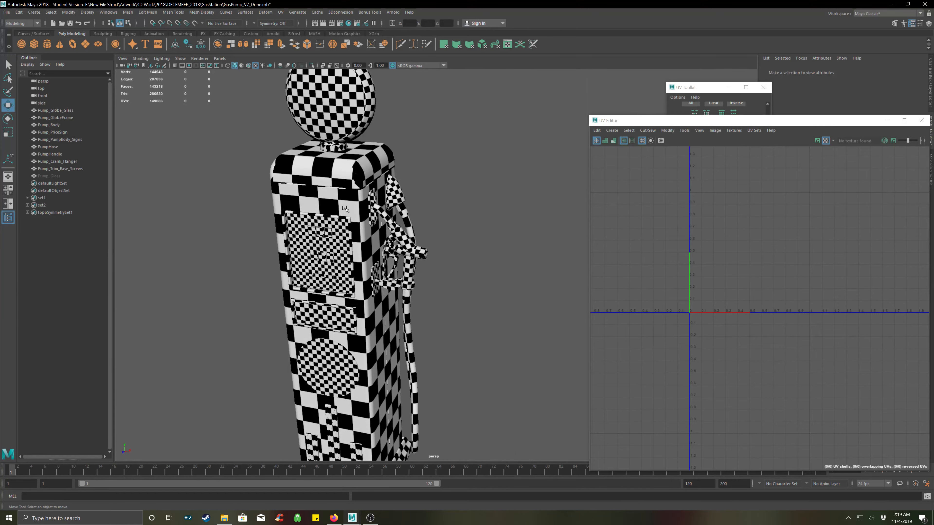
- Select the Pump_GlobeFrame object at the neck beneath the globe to view its UVs
{"action": "middle_click_drag", "start_coordinate": [345, 208], "coordinate": [368, 268], "text": "alt"}
{"action": "scroll", "coordinate": [355, 214], "scroll_direction": "up", "scroll_amount": 5}
{"action": "scroll", "coordinate": [290, 225], "scroll_direction": "up", "scroll_amount": 4}
{"action": "middle_click_drag", "start_coordinate": [253, 192], "coordinate": [386, 274], "text": "alt"}
{"action": "left_click", "coordinate": [340, 236]}
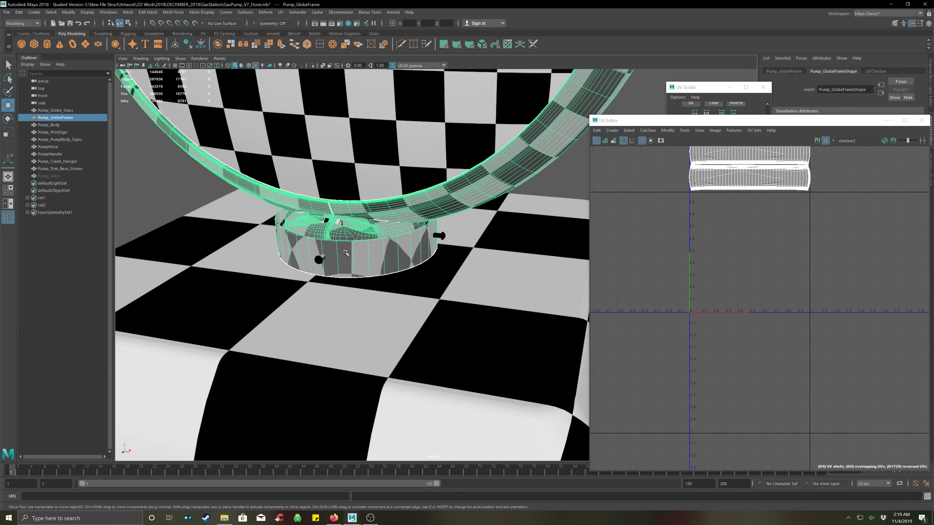
{"action": "left_click", "coordinate": [162, 187]}
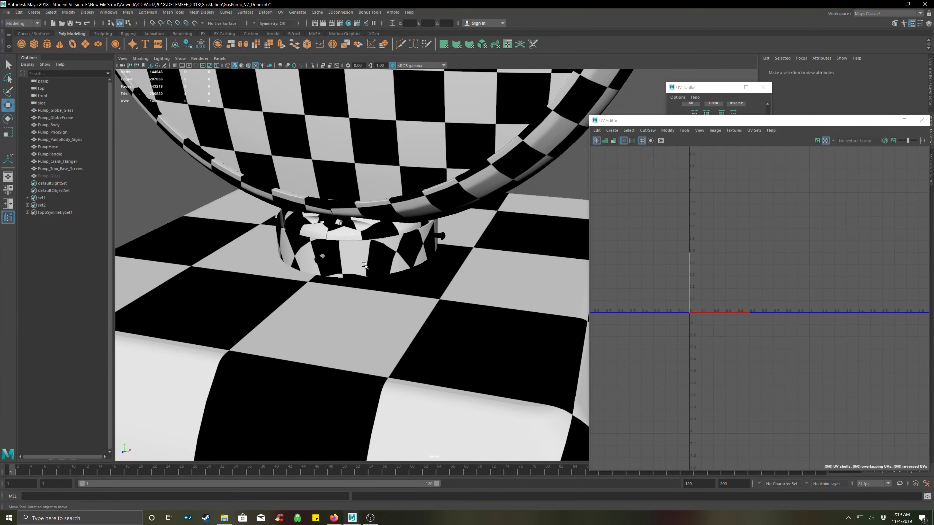
{"action": "left_click", "coordinate": [350, 262]}
{"action": "right_click_drag", "start_coordinate": [364, 259], "coordinate": [396, 252]}
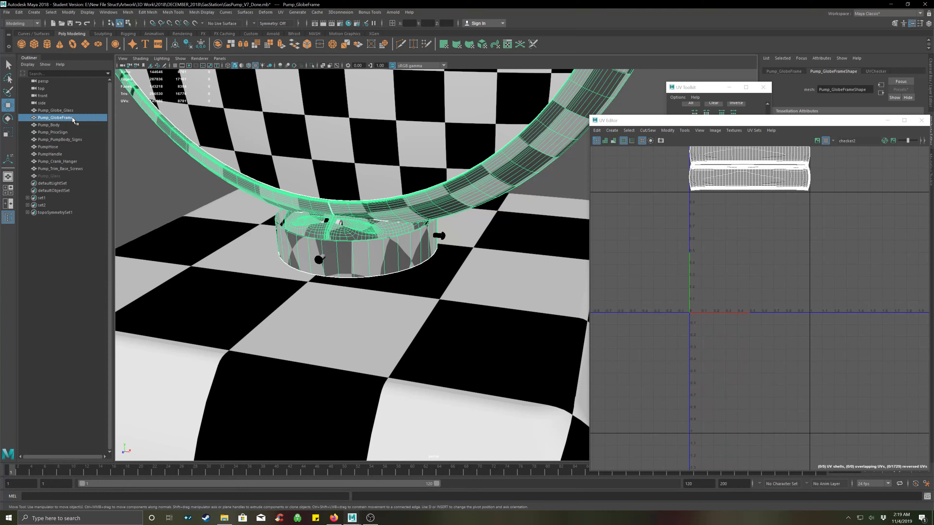
- Examine the globe frame's two small curved UV shells and a long strip shell, selecting them to identify the matching parts of the model
{"action": "scroll", "coordinate": [719, 238], "scroll_direction": "down", "scroll_amount": 2}
{"action": "middle_click_drag", "start_coordinate": [760, 222], "coordinate": [722, 325], "text": "alt"}
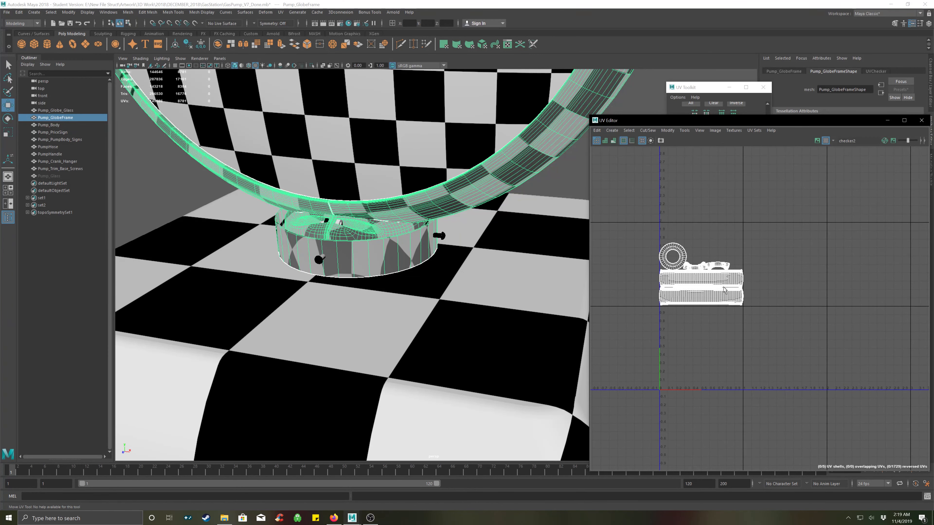
{"action": "scroll", "coordinate": [691, 294], "scroll_direction": "up", "scroll_amount": 3}
{"action": "scroll", "coordinate": [691, 294], "scroll_direction": "up", "scroll_amount": 3}
{"action": "middle_click_drag", "start_coordinate": [705, 288], "coordinate": [764, 303], "text": "alt"}
{"action": "right_click_drag", "start_coordinate": [734, 214], "coordinate": [710, 200]}
{"action": "left_click", "coordinate": [745, 253]}
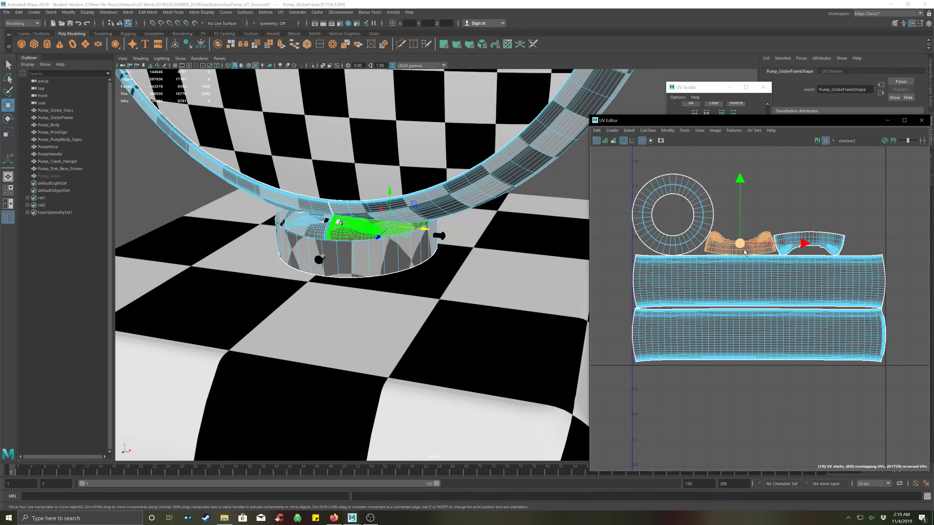
{"action": "left_click", "coordinate": [782, 192]}
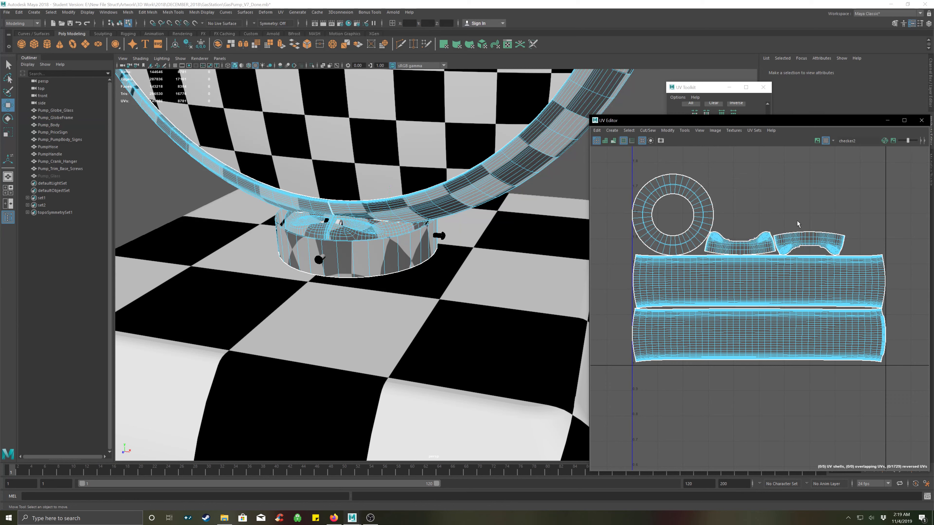
{"action": "left_click", "coordinate": [800, 235]}
{"action": "left_click", "coordinate": [748, 196]}
{"action": "left_click", "coordinate": [675, 281]}
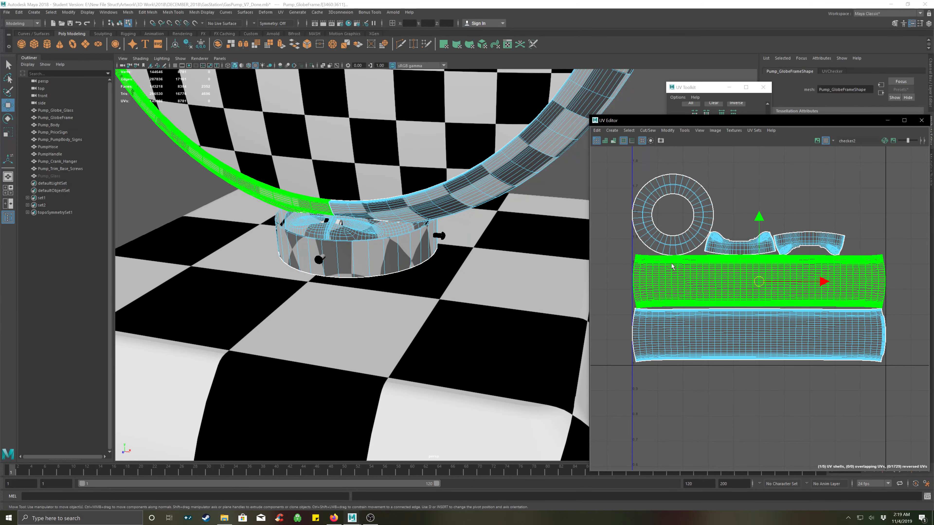
{"action": "left_click", "coordinate": [732, 192]}
- Select the ring-shaped UV shell and examine the checker pattern on the neck collar beneath the globe
{"action": "scroll", "coordinate": [484, 184], "scroll_direction": "down", "scroll_amount": 5}
{"action": "left_click_drag", "start_coordinate": [484, 184], "coordinate": [548, 227], "text": "alt"}
{"action": "left_click", "coordinate": [655, 235]}
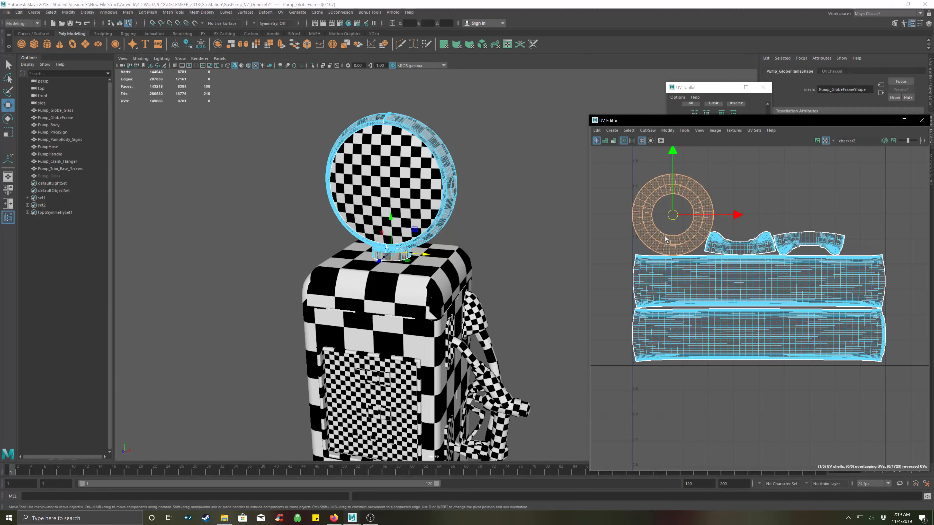
{"action": "scroll", "coordinate": [377, 251], "scroll_direction": "up", "scroll_amount": 8}
{"action": "middle_click_drag", "start_coordinate": [293, 238], "coordinate": [437, 270], "text": "alt"}
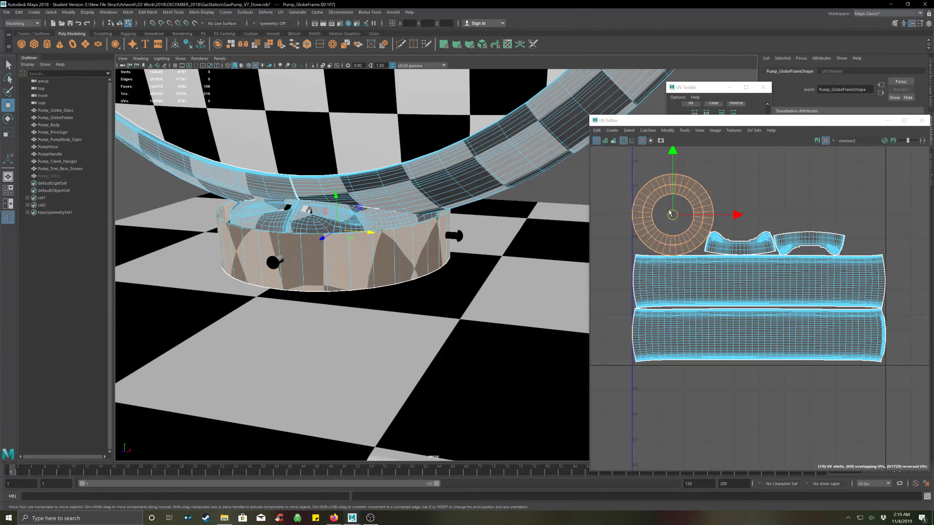
{"action": "scroll", "coordinate": [669, 213], "scroll_direction": "up", "scroll_amount": 5}
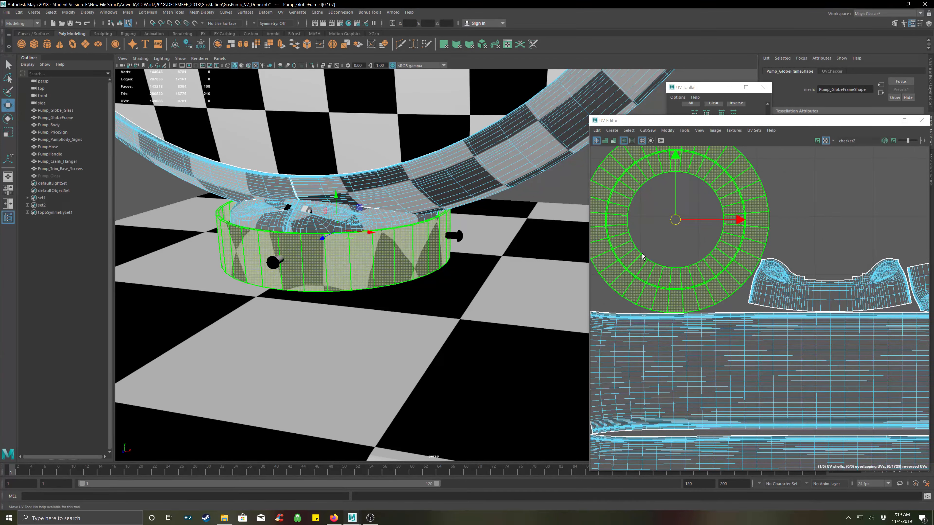
{"action": "scroll", "coordinate": [669, 255], "scroll_direction": "down", "scroll_amount": 5}
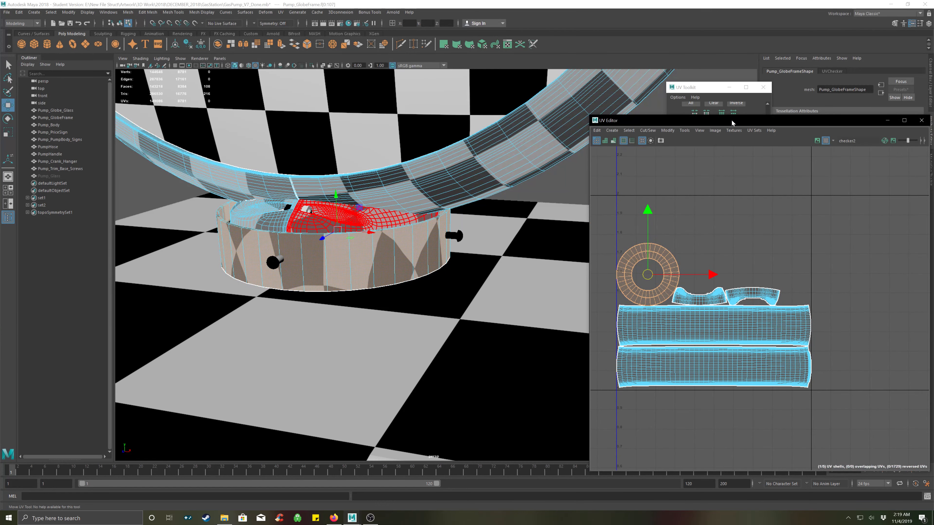
- Move the UV Editor clear of the UV Toolkit and cut the ring-shaped collar shell along one radial edge line
{"action": "left_click_drag", "start_coordinate": [732, 123], "coordinate": [420, 114]}
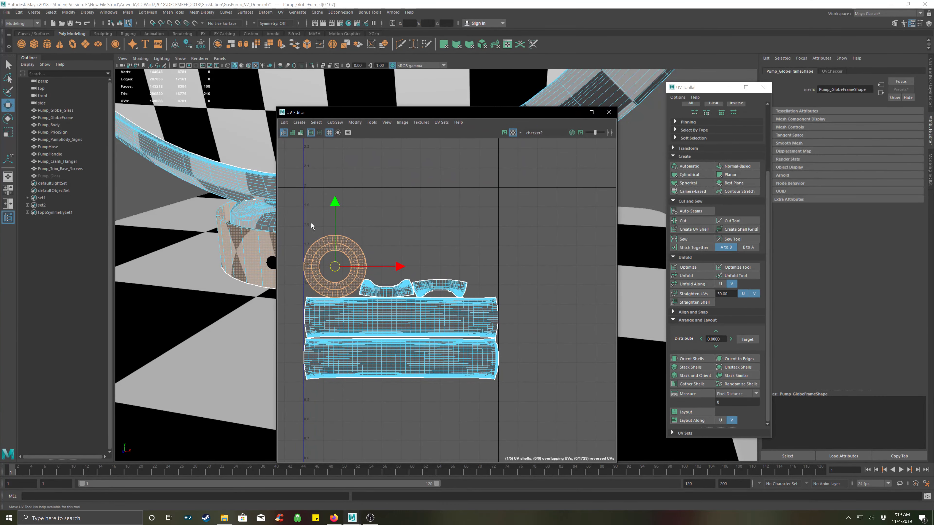
{"action": "scroll", "coordinate": [312, 225], "scroll_direction": "up", "scroll_amount": 6}
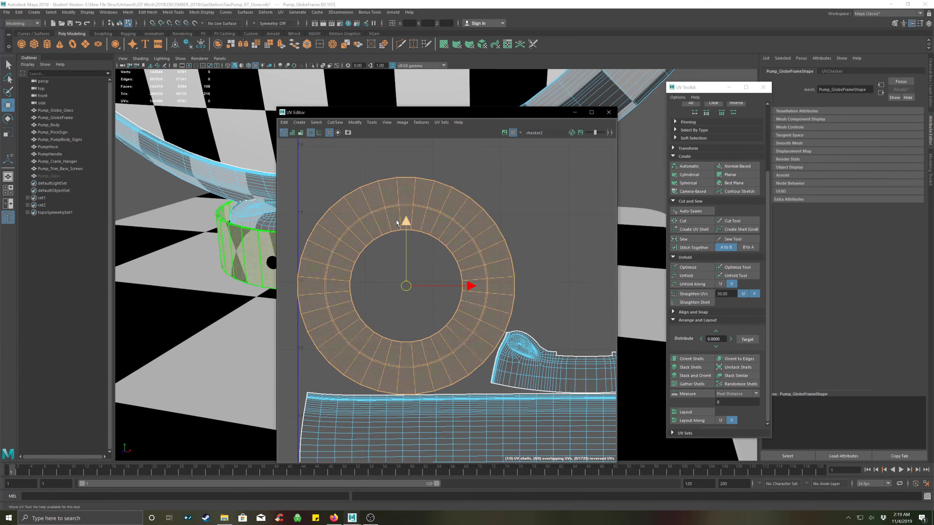
{"action": "scroll", "coordinate": [385, 207], "scroll_direction": "up", "scroll_amount": 2}
{"action": "right_click_drag", "start_coordinate": [420, 227], "coordinate": [416, 206]}
{"action": "left_click", "coordinate": [411, 232]}
{"action": "left_click", "coordinate": [685, 220]}
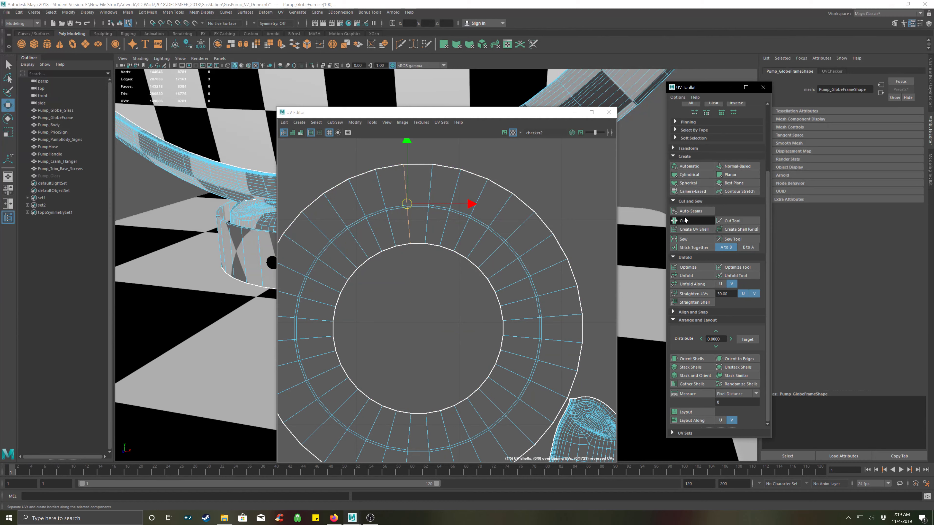
{"action": "left_click", "coordinate": [500, 157]}
- Unfold the cut ring-shaped collar shell into an open strip and clear the selection
{"action": "right_click_drag", "start_coordinate": [502, 157], "coordinate": [475, 149]}
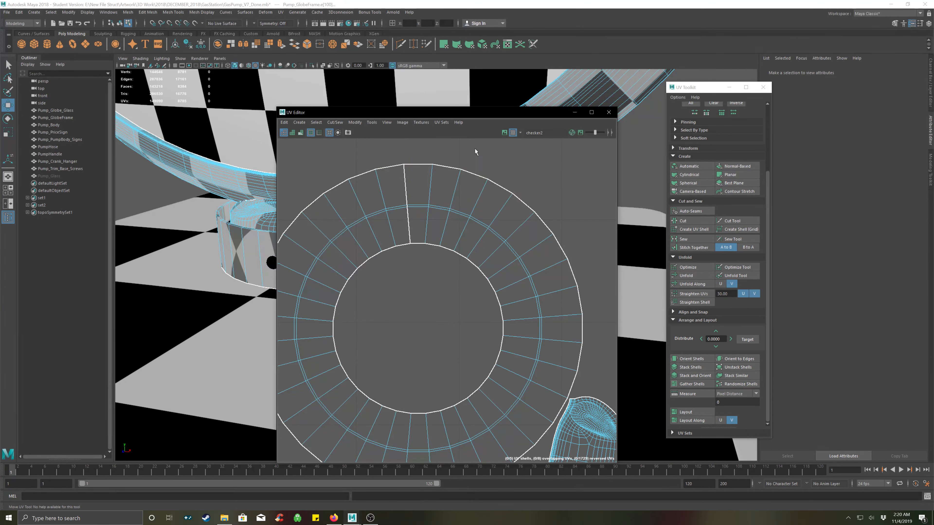
{"action": "left_click", "coordinate": [472, 176]}
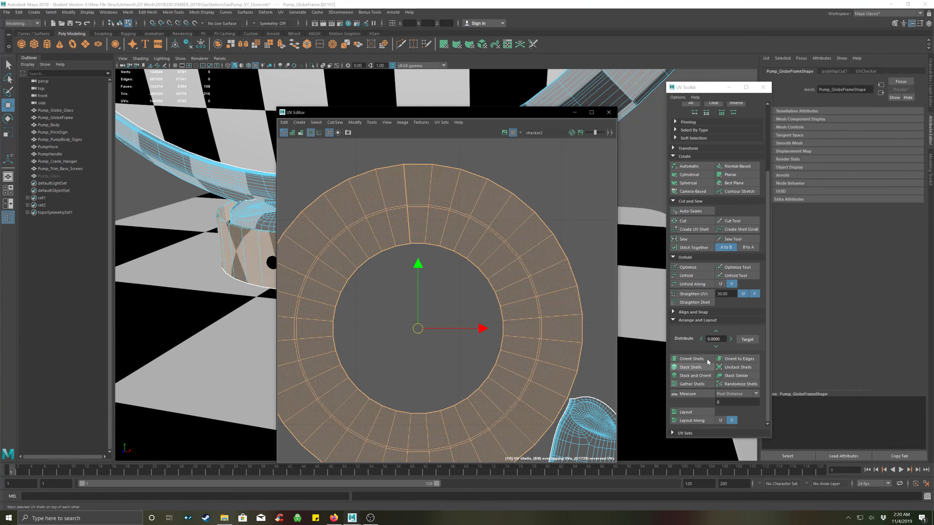
{"action": "left_click", "coordinate": [690, 275]}
{"action": "left_click", "coordinate": [508, 188]}
{"action": "scroll", "coordinate": [493, 239], "scroll_direction": "down", "scroll_amount": 2}
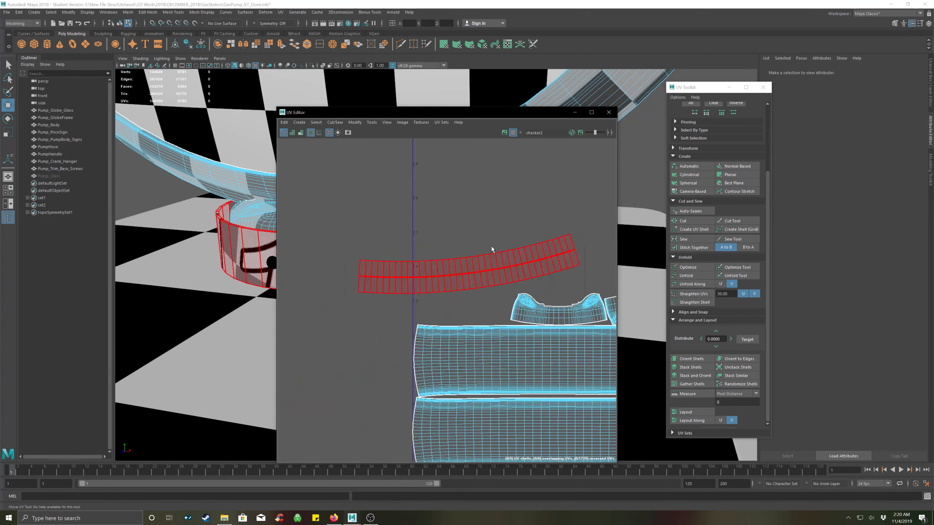
{"action": "scroll", "coordinate": [460, 262], "scroll_direction": "up", "scroll_amount": 2}
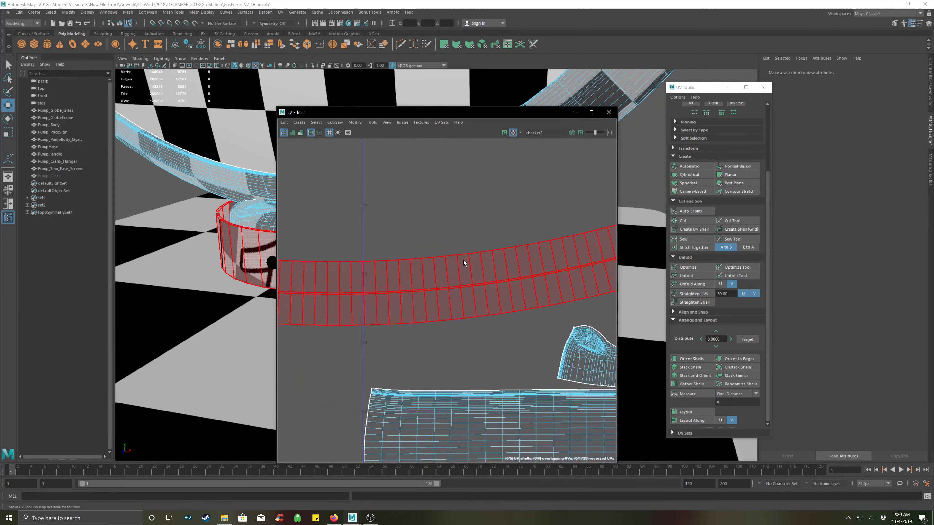
{"action": "scroll", "coordinate": [465, 263], "scroll_direction": "up", "scroll_amount": 2}
{"action": "right_click_drag", "start_coordinate": [464, 262], "coordinate": [458, 245]}
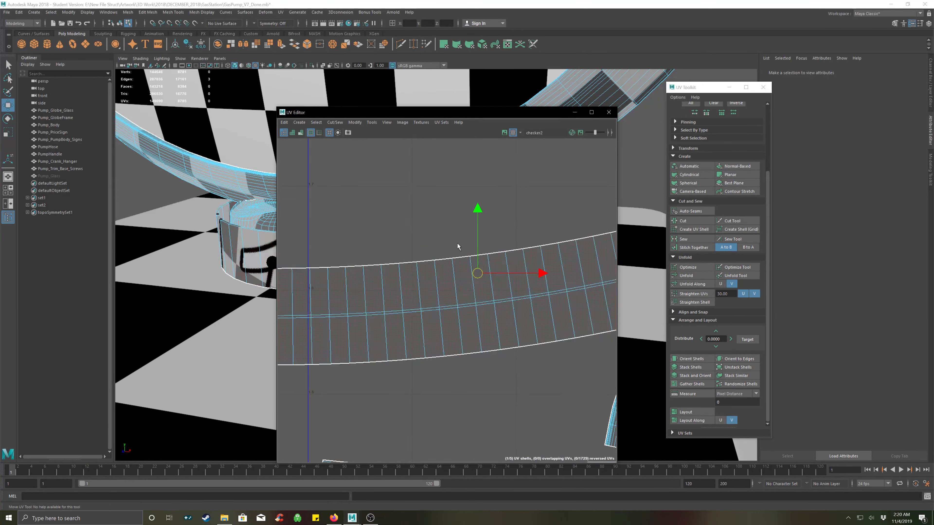
{"action": "left_click", "coordinate": [455, 282]}
{"action": "double_click", "coordinate": [463, 305]}
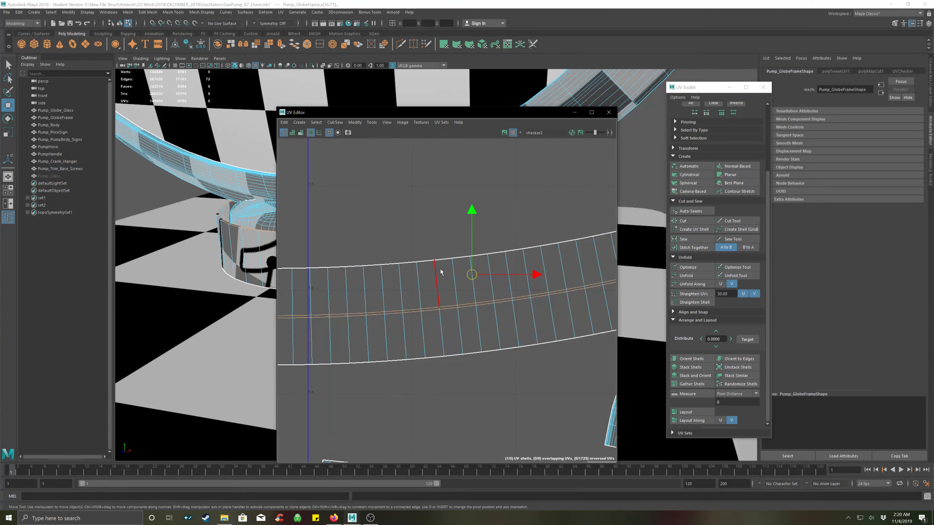
- Straighten the whole collar strip's UVs along U and V, and shift it horizontally to start at the UV tile's edge above the other shells
{"action": "right_click_drag", "start_coordinate": [540, 229], "coordinate": [509, 218]}
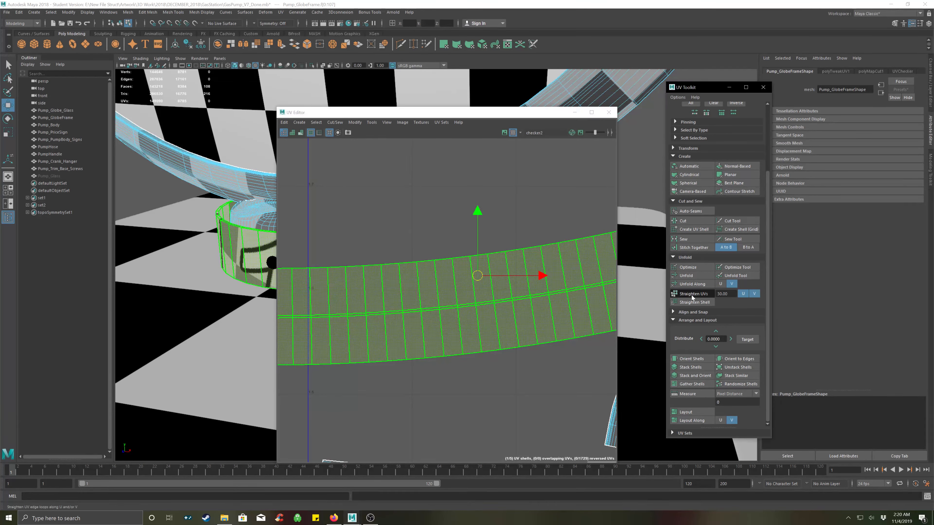
{"action": "left_click", "coordinate": [691, 294]}
{"action": "scroll", "coordinate": [524, 239], "scroll_direction": "down", "scroll_amount": 2}
{"action": "scroll", "coordinate": [524, 273], "scroll_direction": "down", "scroll_amount": 3}
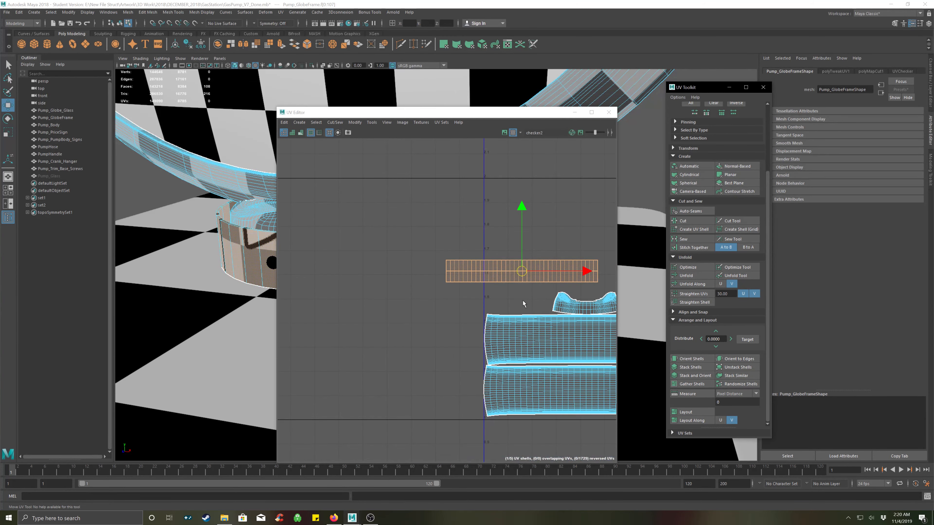
{"action": "middle_click_drag", "start_coordinate": [514, 290], "coordinate": [394, 260], "text": "alt"}
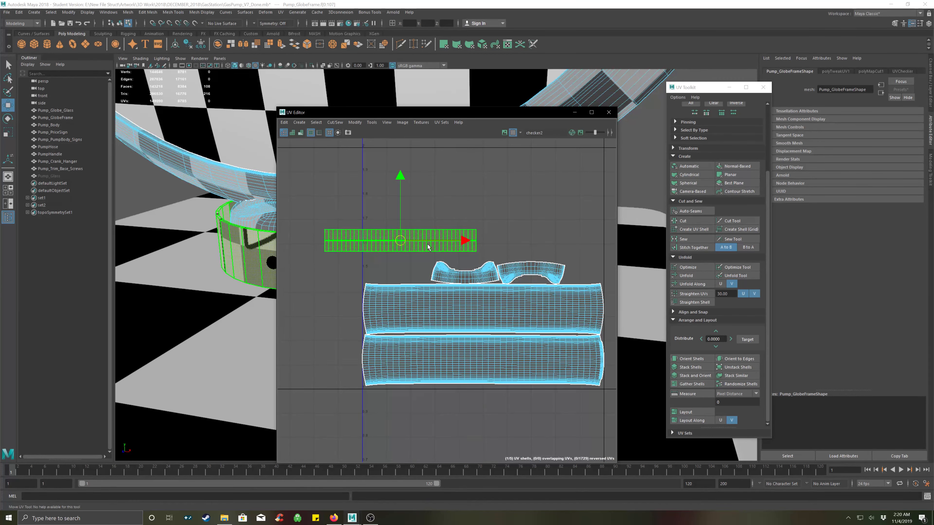
{"action": "left_click_drag", "start_coordinate": [428, 242], "coordinate": [468, 244]}
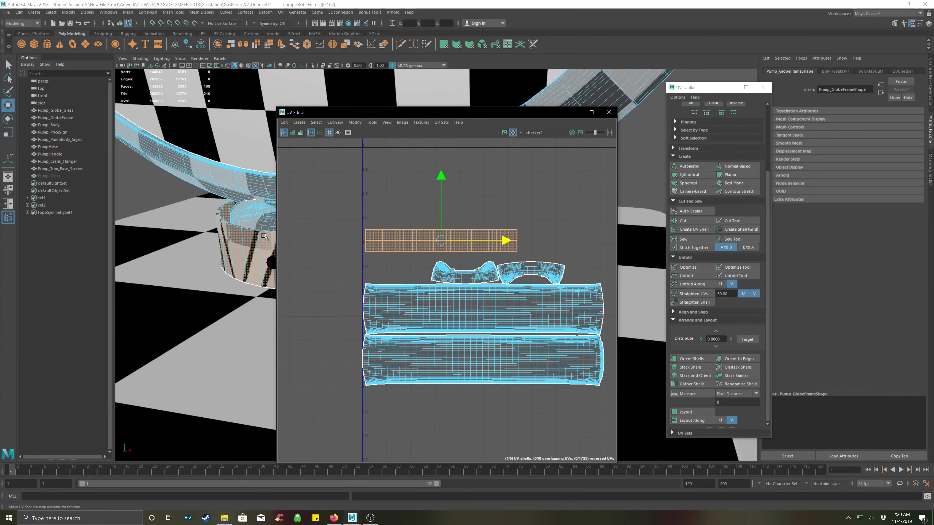
- Return the globe frame to object mode, deselect it, and close the UV Editor and UV Toolkit windows
{"action": "left_click", "coordinate": [138, 184]}
{"action": "right_click_drag", "start_coordinate": [135, 188], "coordinate": [153, 179]}
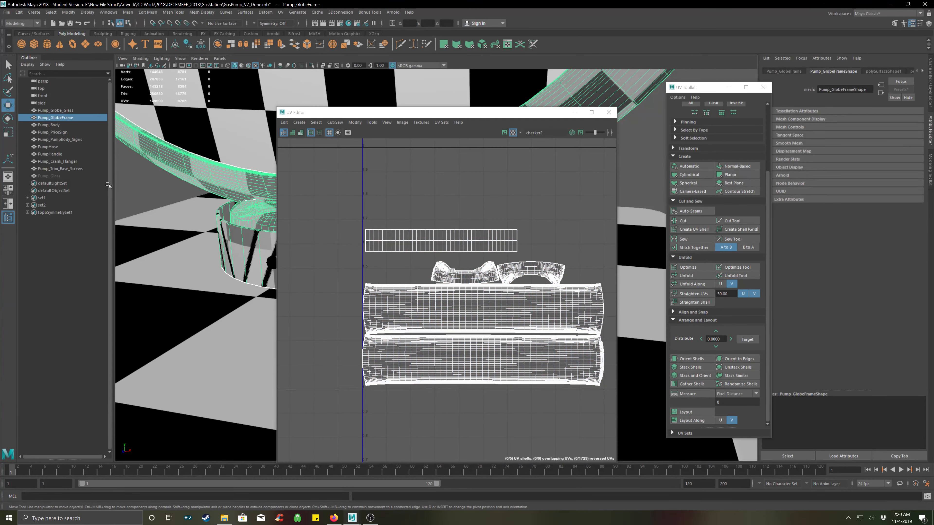
{"action": "left_click", "coordinate": [155, 189]}
{"action": "left_click_drag", "start_coordinate": [432, 114], "coordinate": [416, 209]}
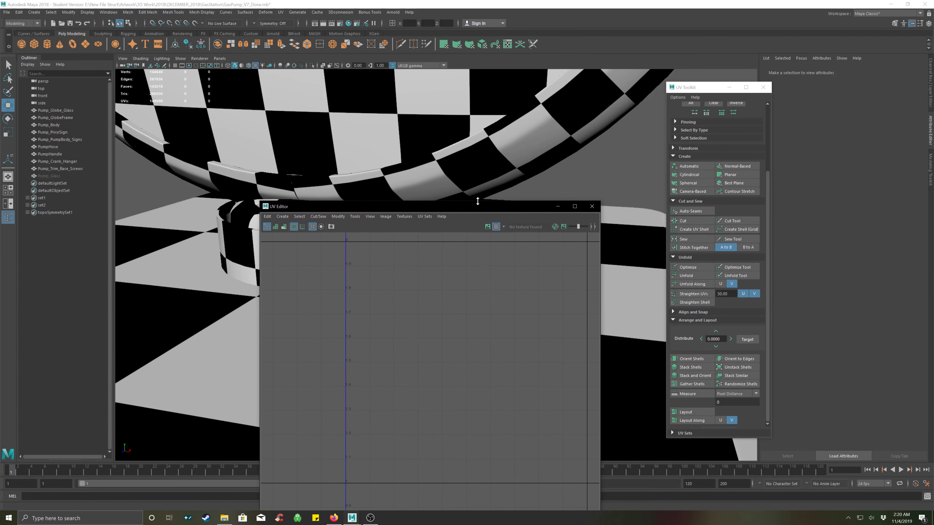
{"action": "left_click", "coordinate": [592, 207]}
{"action": "left_click", "coordinate": [764, 88]}
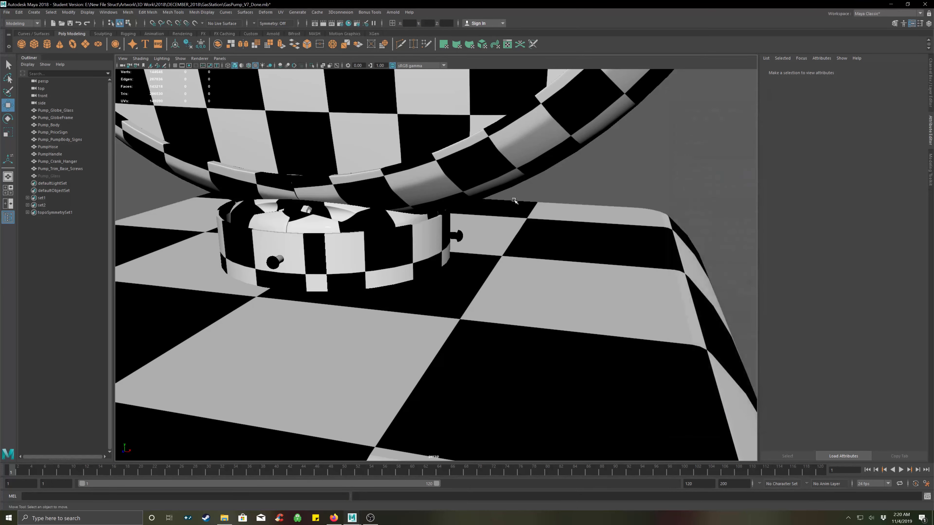
- Examine the checker pattern on the neck collar, the pump's upper body, and the entire gas pump
{"action": "mouse_move", "coordinate": [516, 201]}
{"action": "left_mouse_down", "text": "alt"}
{"action": "mouse_move", "coordinate": [572, 202]}
{"action": "mouse_move", "coordinate": [528, 200]}
{"action": "left_mouse_up", "text": "alt"}
{"action": "scroll", "coordinate": [515, 206], "scroll_direction": "down", "scroll_amount": 5}
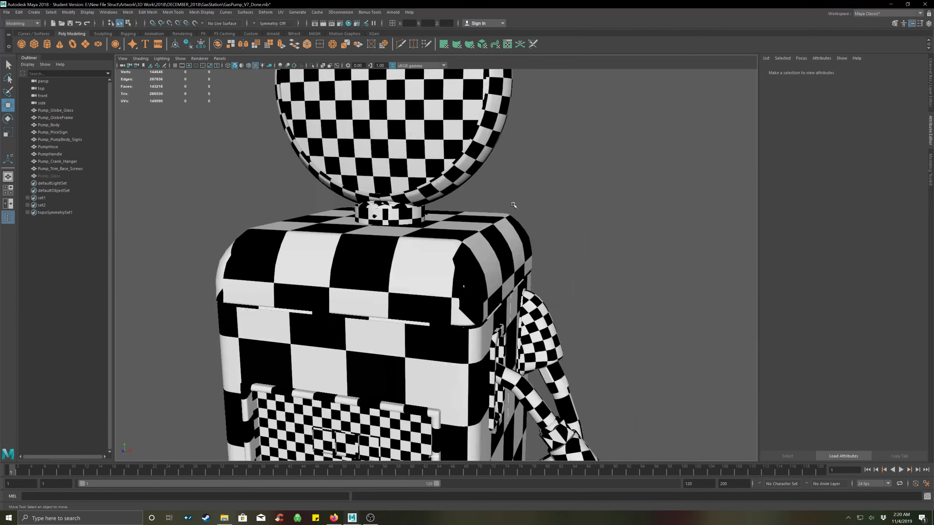
{"action": "left_click_drag", "start_coordinate": [463, 207], "coordinate": [488, 224], "text": "alt"}
{"action": "scroll", "coordinate": [484, 230], "scroll_direction": "down", "scroll_amount": 6}
{"action": "middle_click_drag", "start_coordinate": [511, 267], "coordinate": [441, 226], "text": "alt"}
{"action": "left_click_drag", "start_coordinate": [441, 226], "coordinate": [485, 240], "text": "alt"}
{"action": "middle_click_drag", "start_coordinate": [525, 236], "coordinate": [540, 230], "text": "alt"}
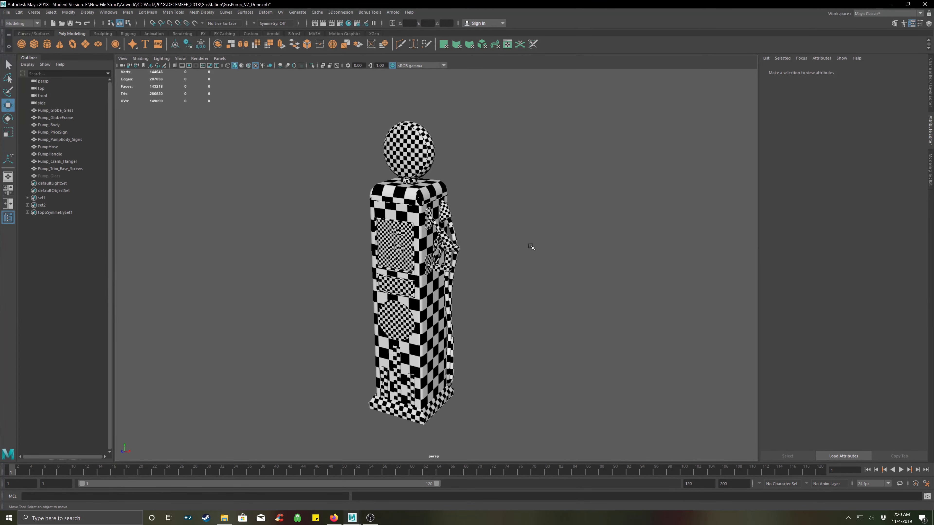